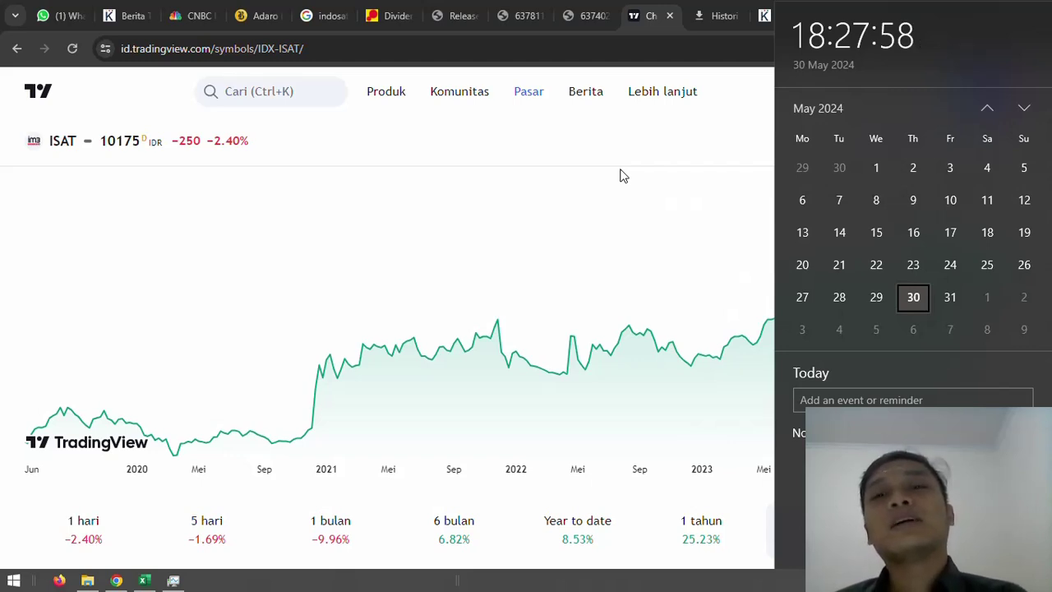
Step: Close the calendar and view the ISAT share price on its TradingView page, checking briefly against the Excel workbook
left_click(622, 175)
scroll(623, 175, "up", 2)
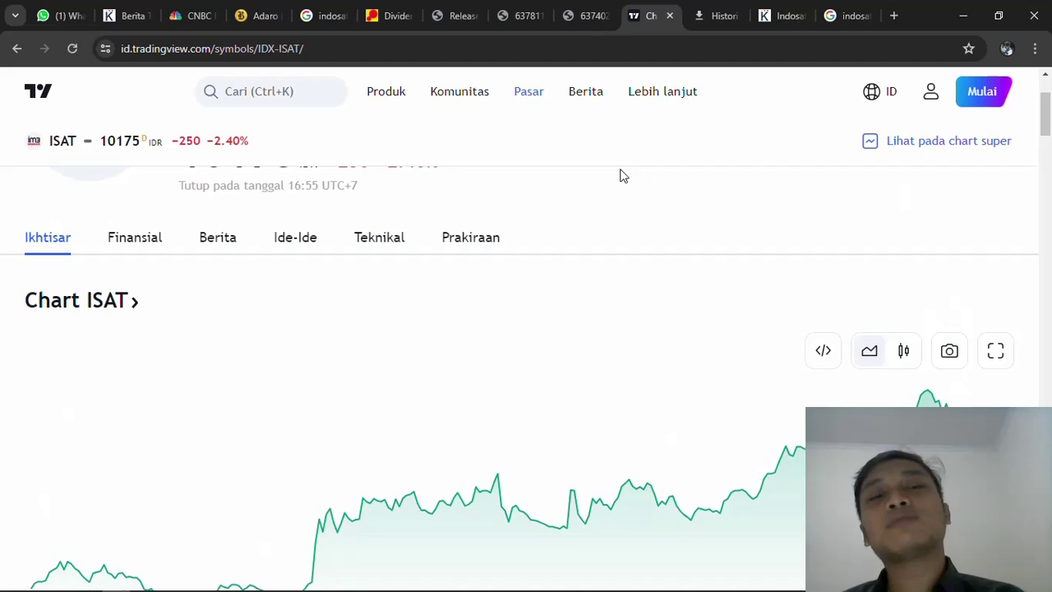
scroll(622, 176, "up", 1)
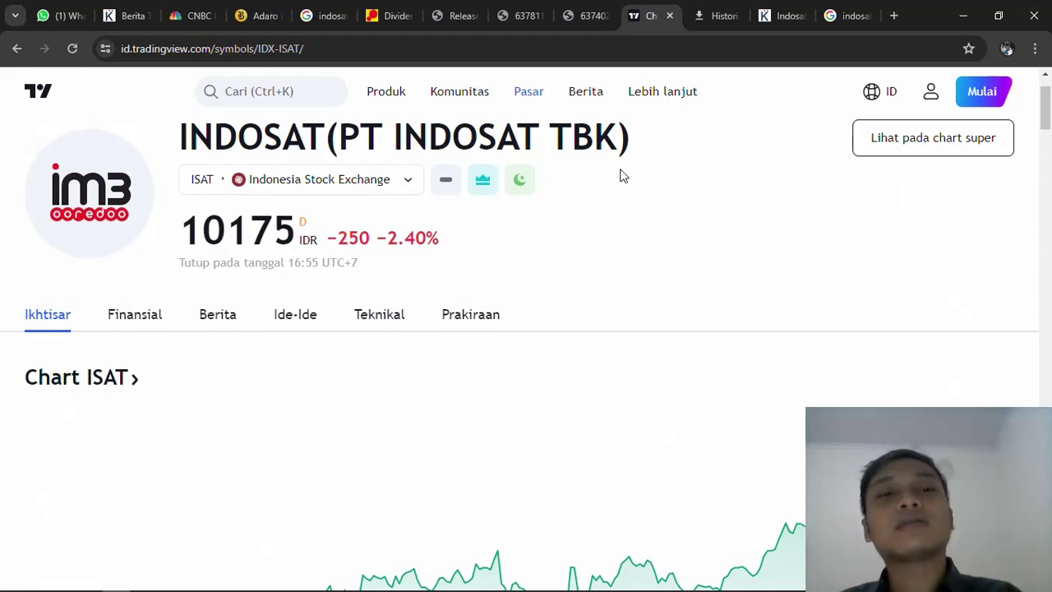
key("alt+Tab")
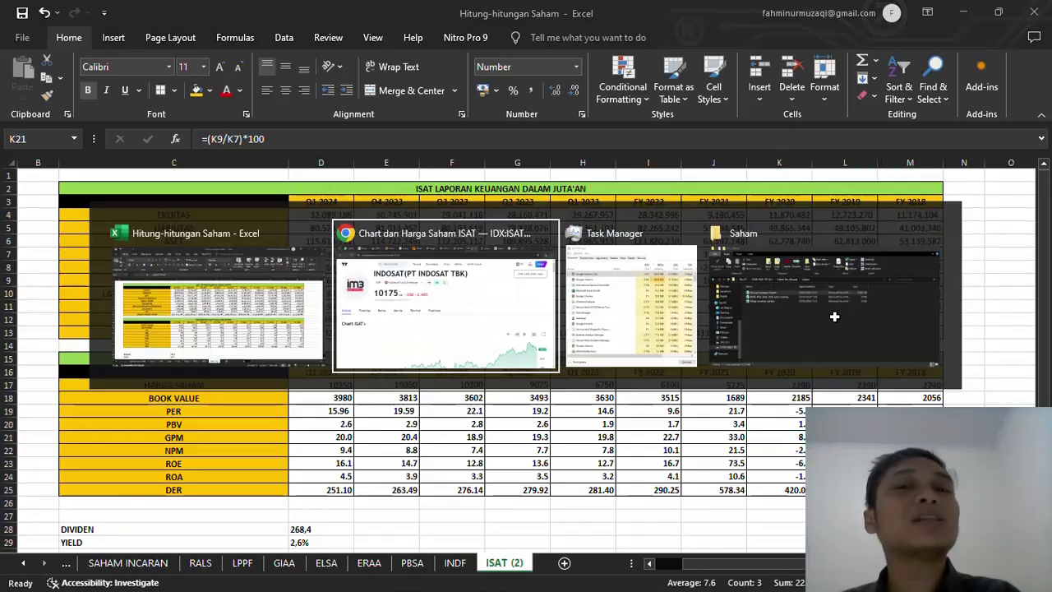
key("alt+Tab")
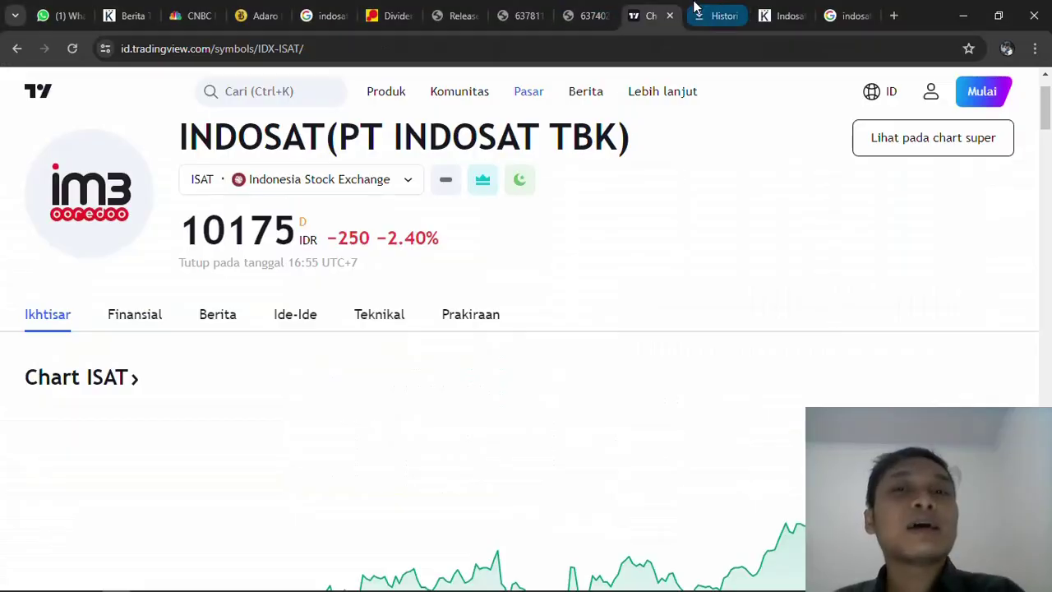
Step: Examine the 2019 and 2018 profit and loss statement in Indosat's report 637402023677336037.pdf
left_click(592, 15)
scroll(735, 322, "down", 10)
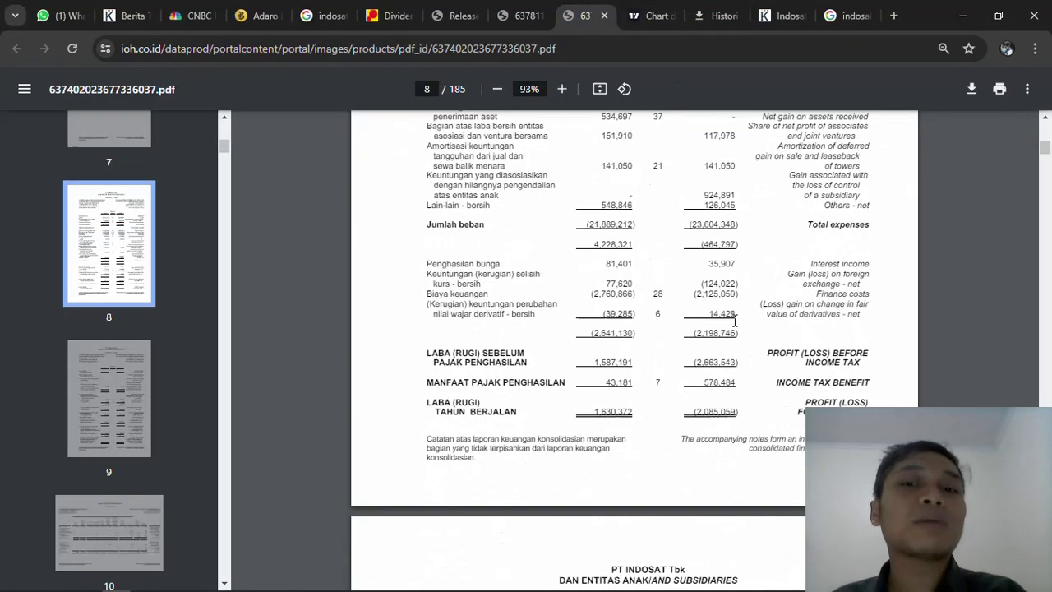
scroll(735, 322, "down", 4)
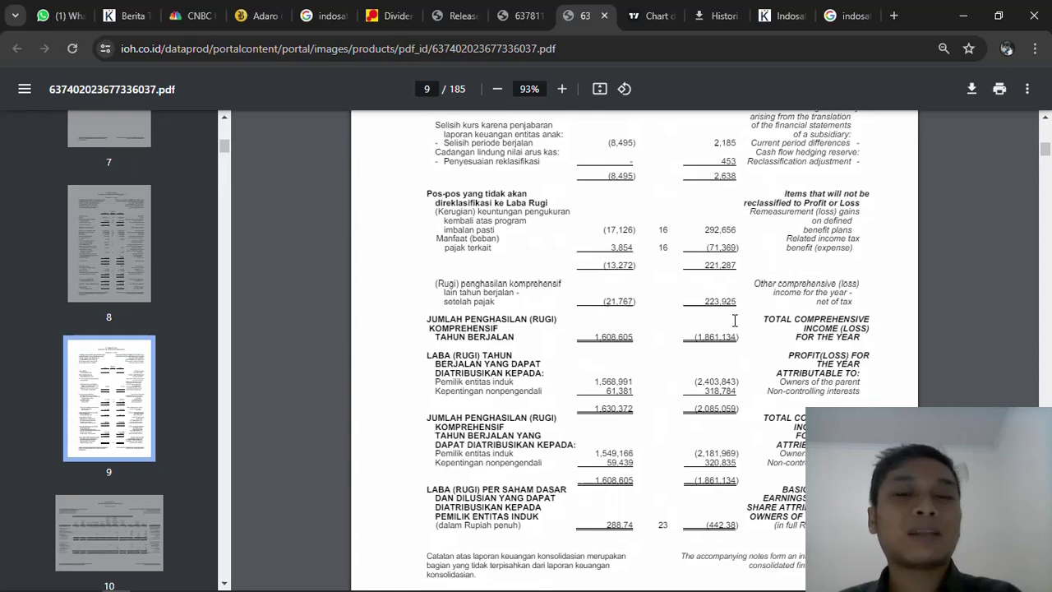
scroll(736, 321, "up", 15)
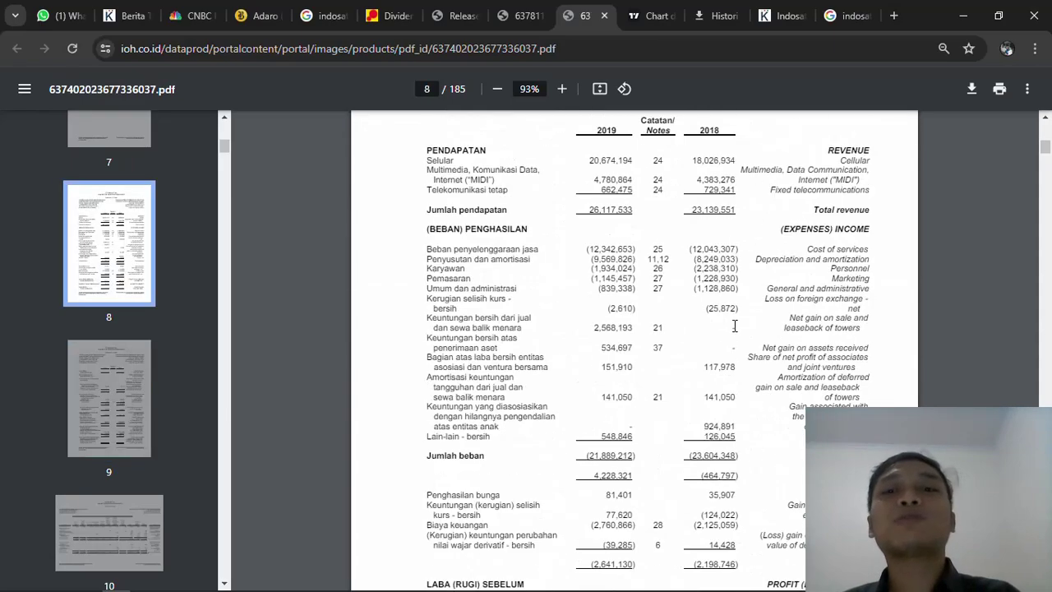
Step: Highlight "Keuntungan bersih dari jual" in the 2019 report's income section and compare the report with the ISAT (2) sheet in Excel
key("alt+Tab")
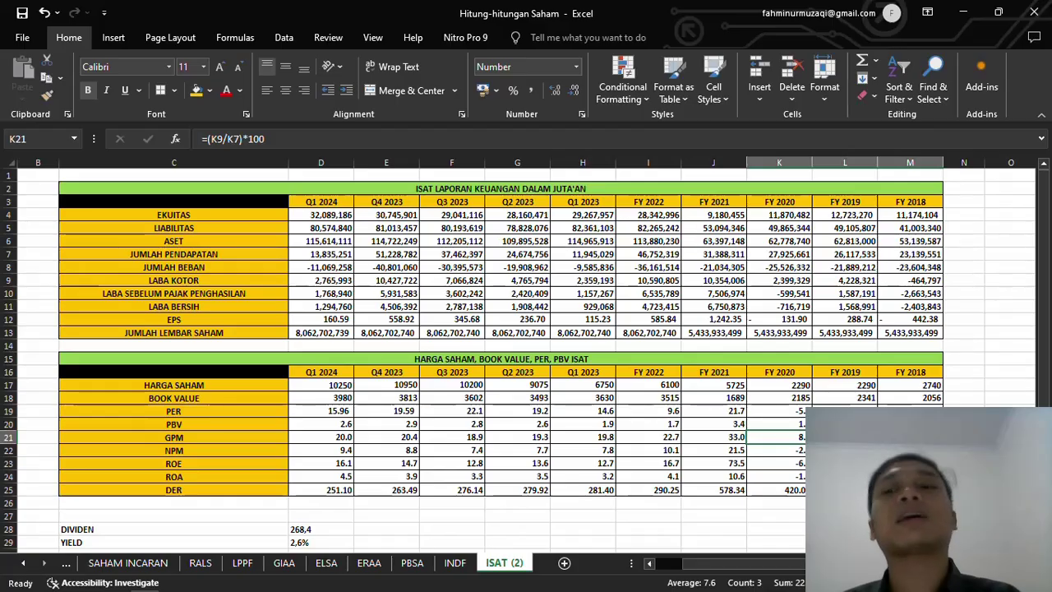
key("alt+Tab")
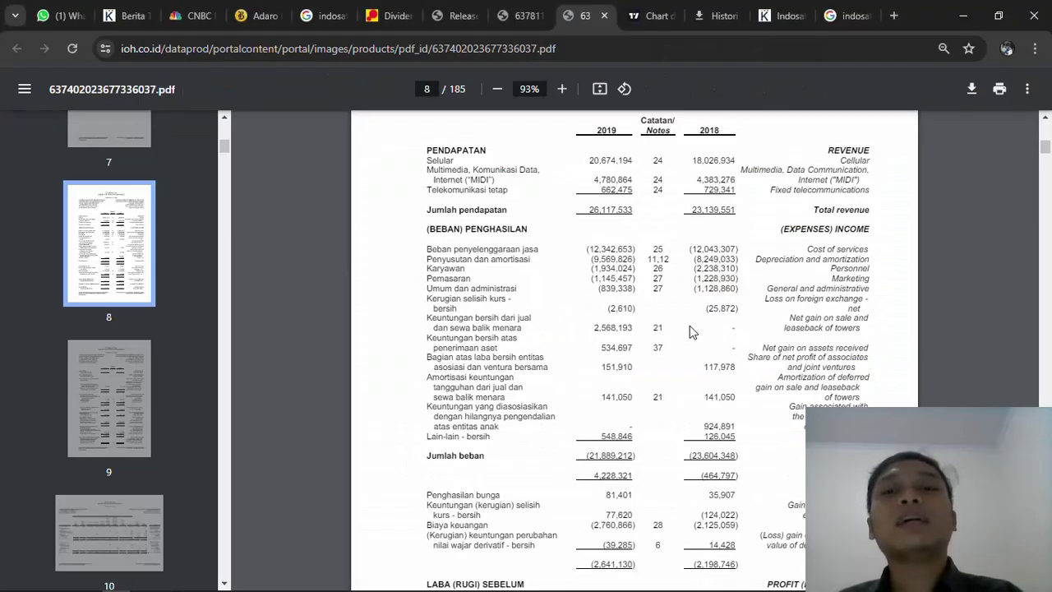
left_click_drag(426, 318, 535, 313)
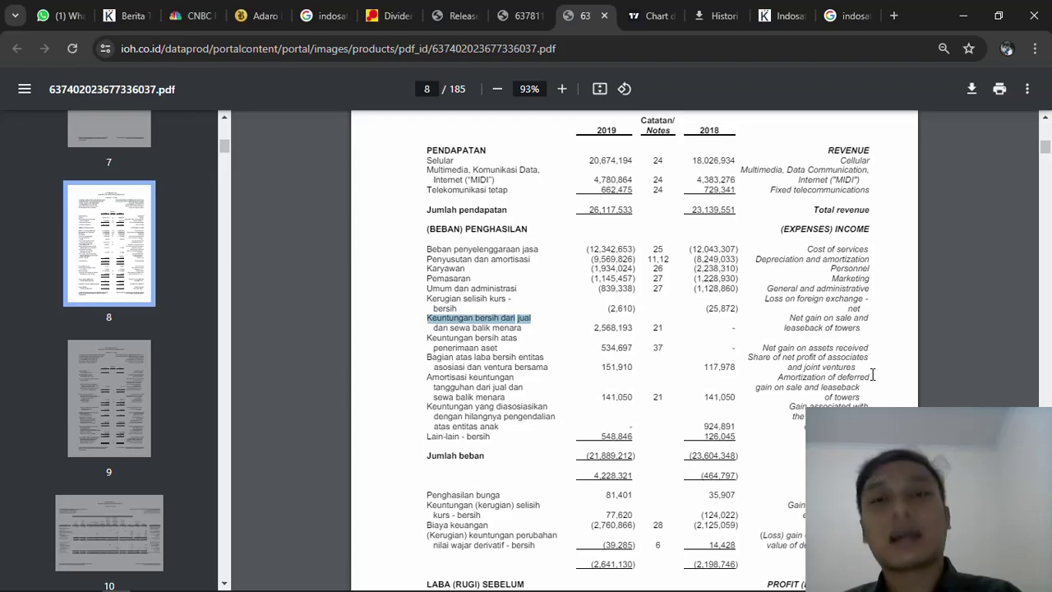
key("alt+Tab")
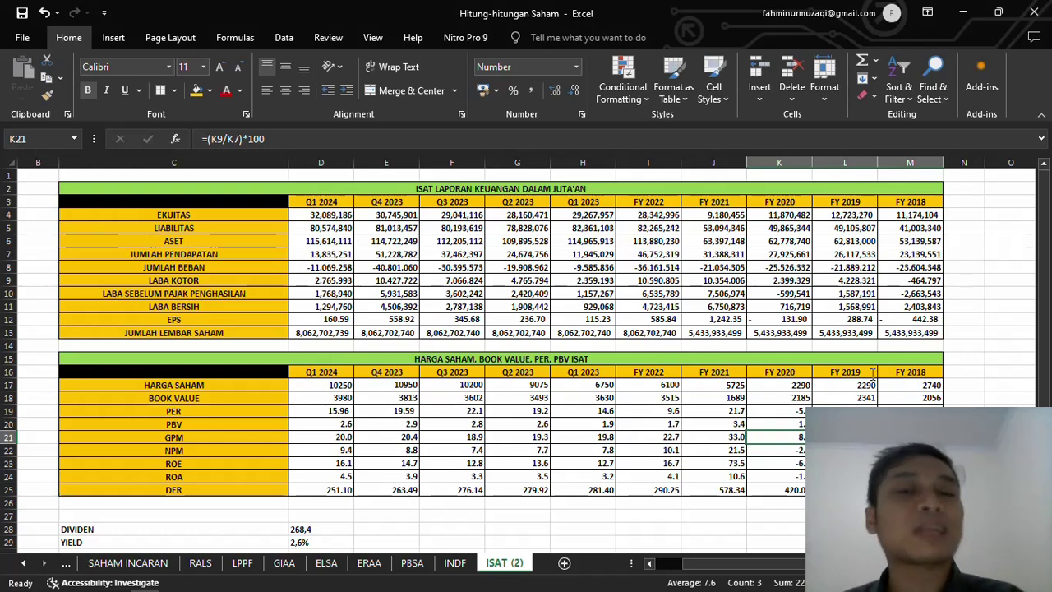
key("alt+Tab")
key("alt+Tab")
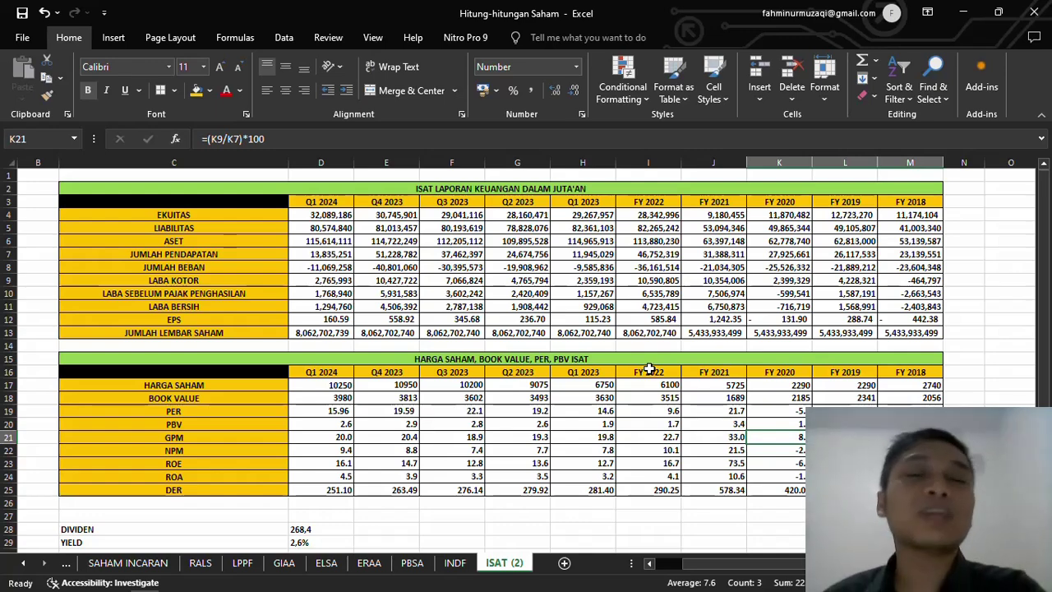
Step: Switch to Chrome and examine the 2021 and 2020 profit and loss statement in 637811197035316449.pdf
key("alt+Tab")
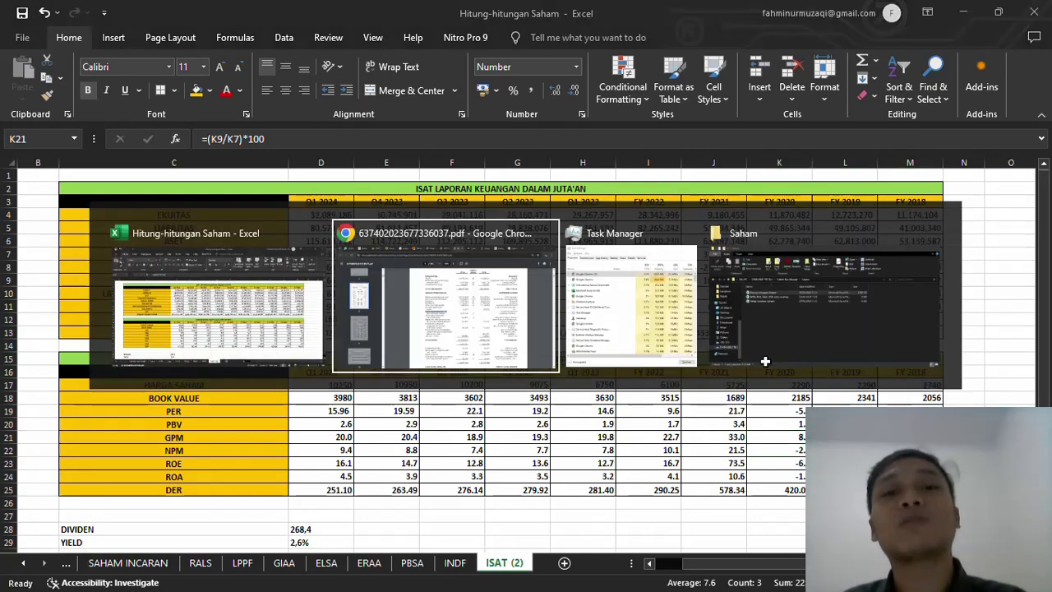
left_click(515, 14)
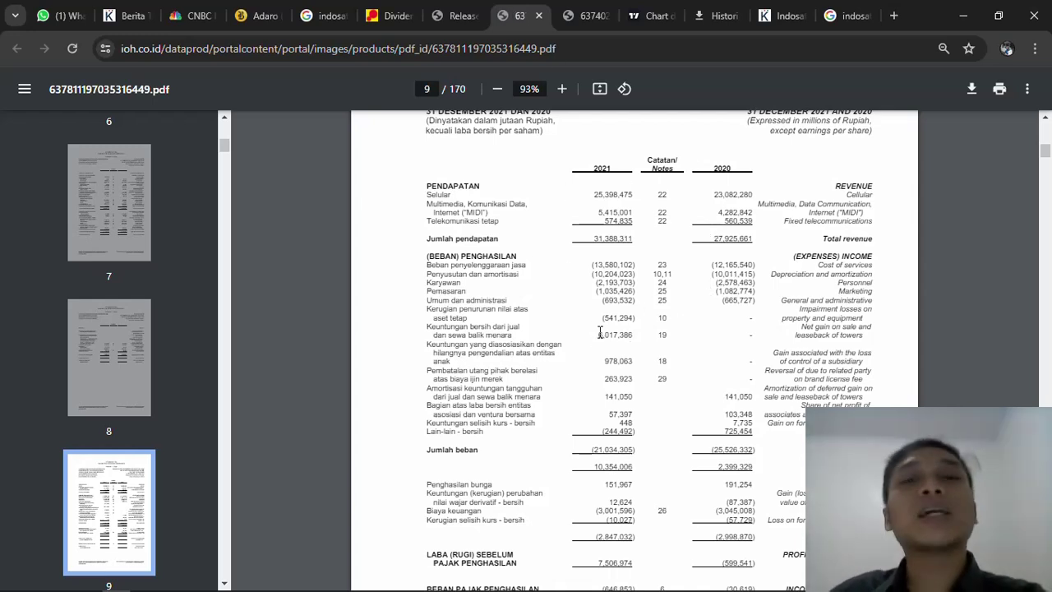
Step: Return to Excel and select the FY 2022 through FY 2019 headings of the ISAT financial report table
key("alt+Tab")
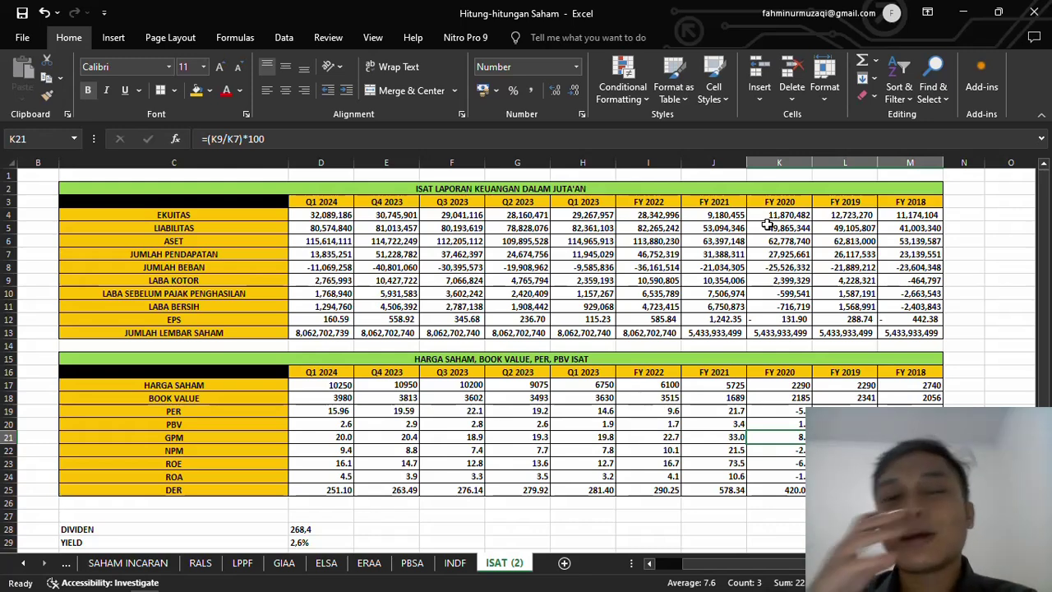
left_click(658, 201)
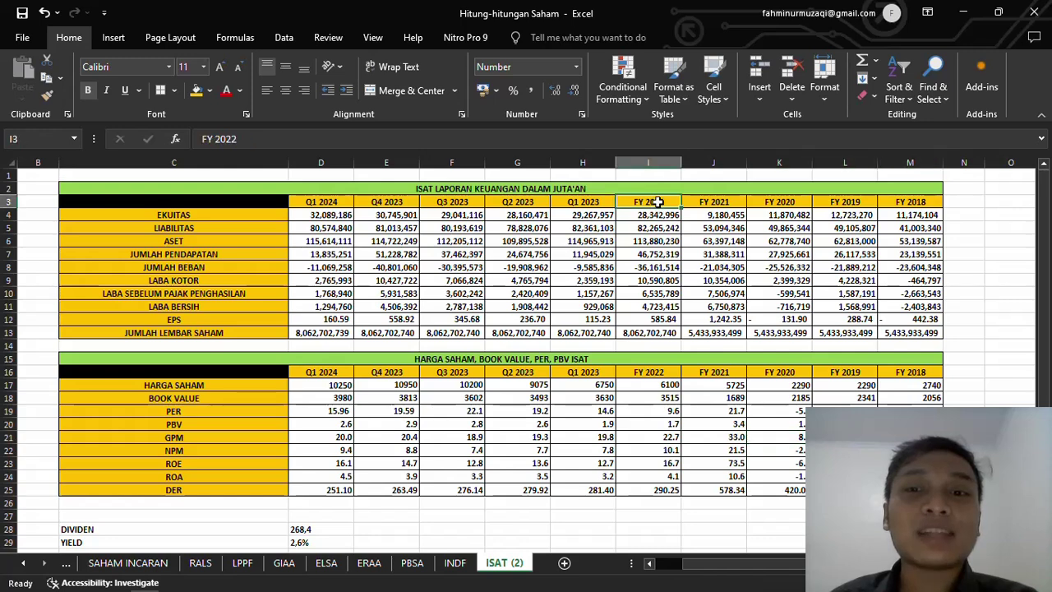
left_click_drag(659, 202, 838, 203)
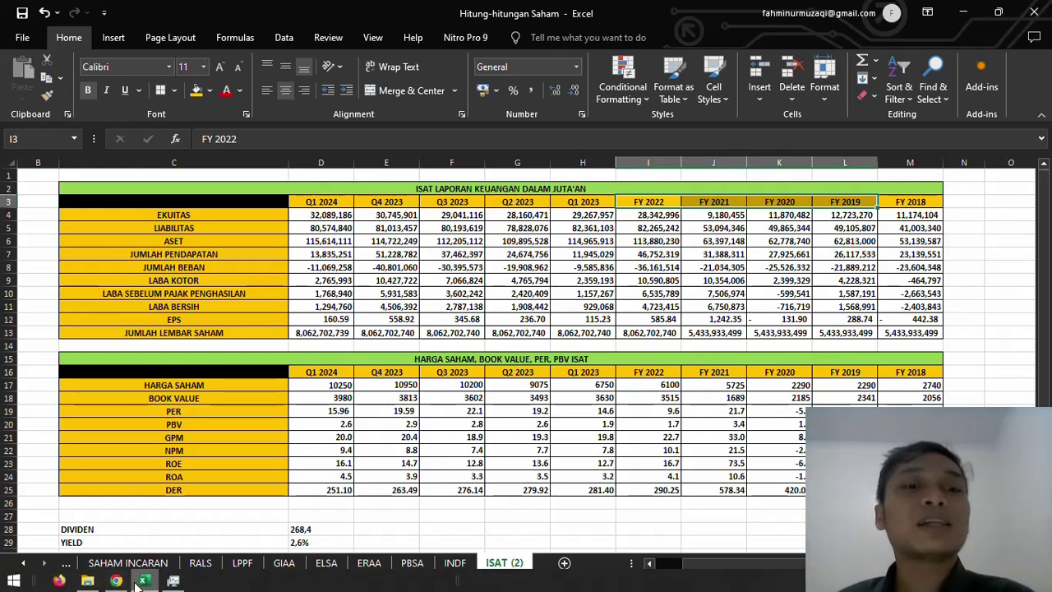
Step: Switch to Chrome and view the ISAT price chart on the TradingView page
left_click(116, 581)
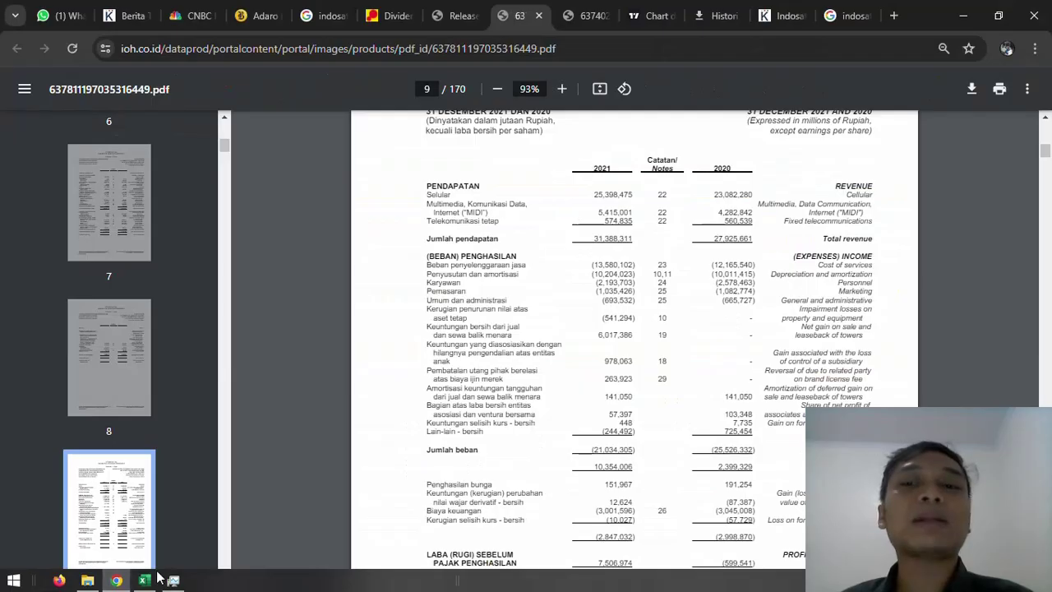
left_click(653, 16)
scroll(785, 253, "down", 1)
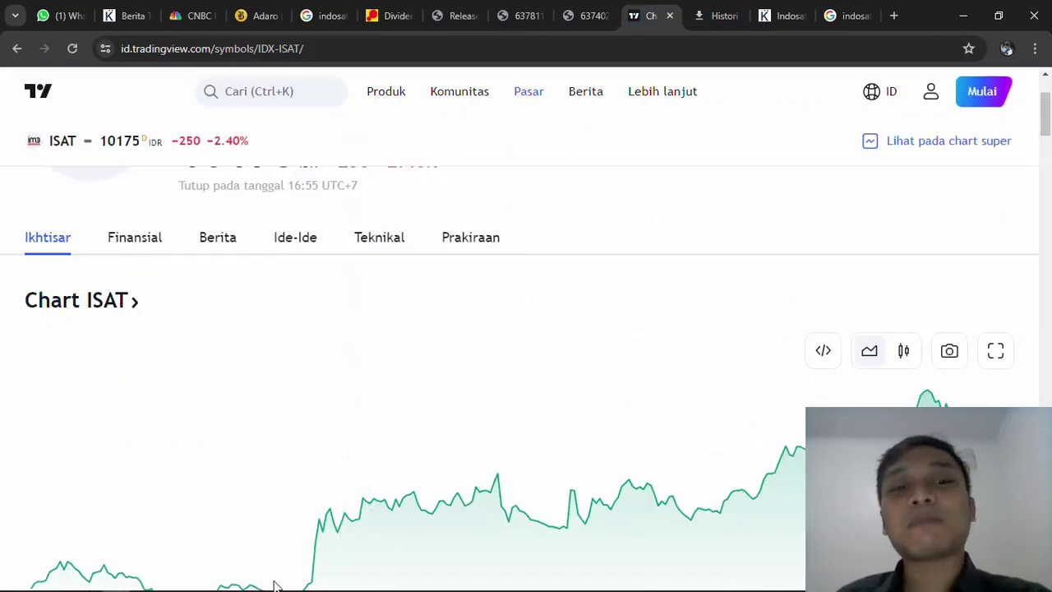
Step: Switch back to Excel and select the DER values from FY 2018 to FY 2021
left_click(146, 580)
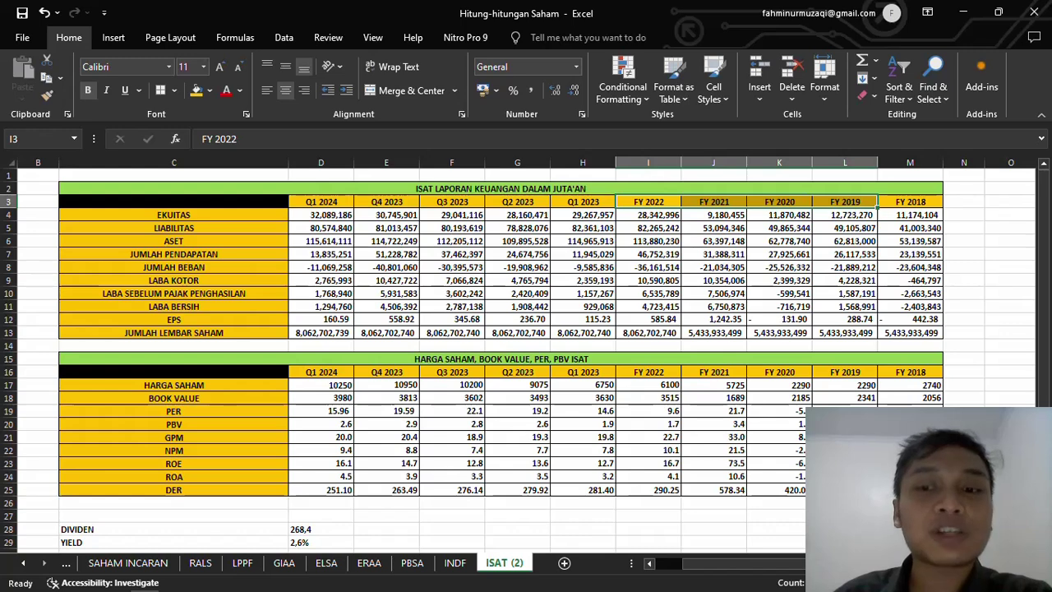
left_click_drag(910, 490, 722, 492)
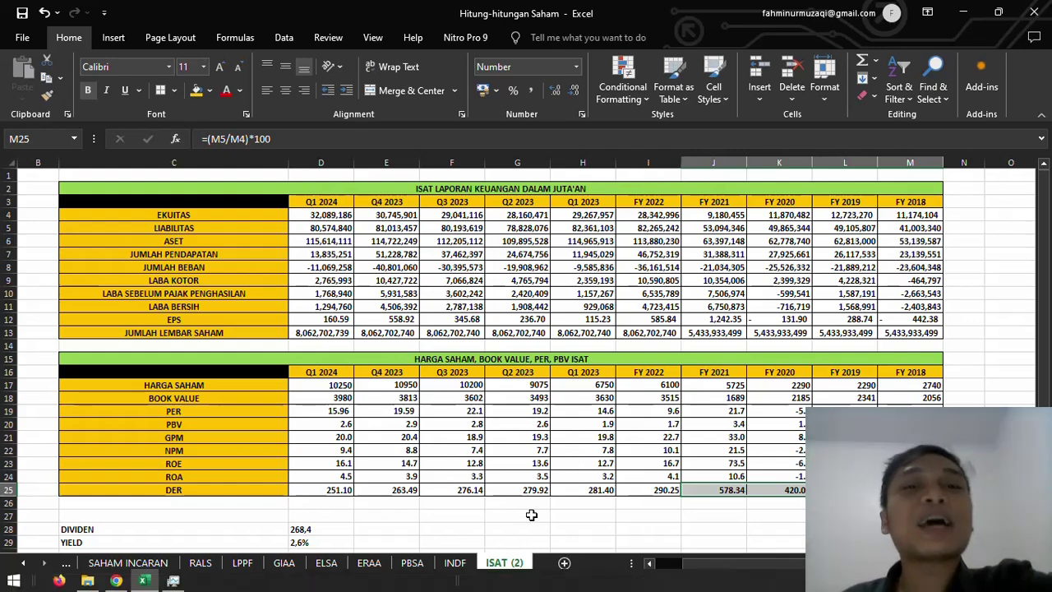
Step: Examine the PBV values from Q1 2024 to Q2 2023, the Q1 2024 PER and the dividend yield
scroll(531, 515, "down", 2)
scroll(531, 514, "up", 1)
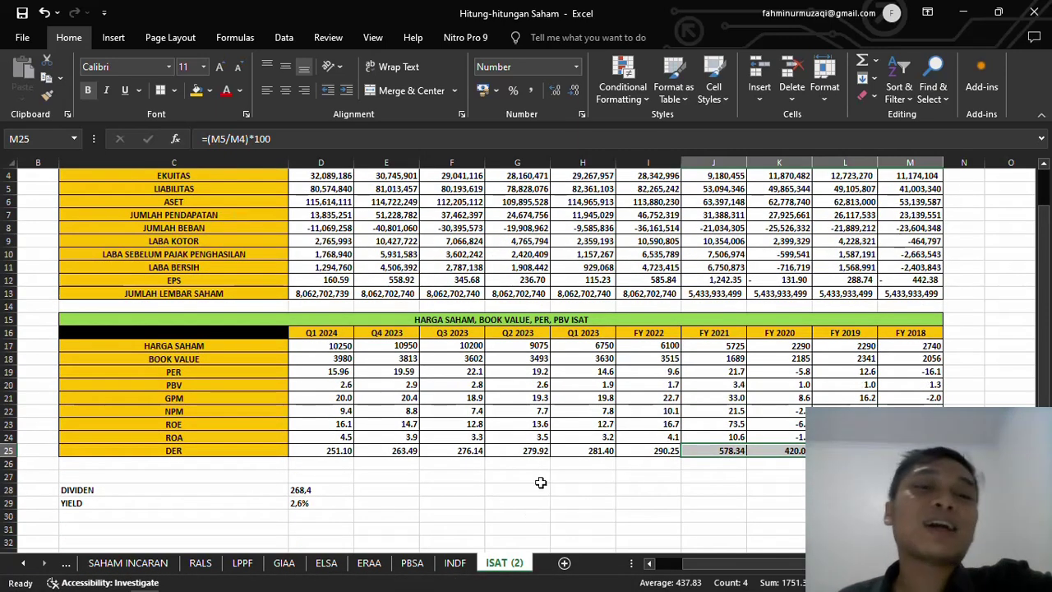
left_click_drag(343, 385, 539, 386)
left_click(342, 371)
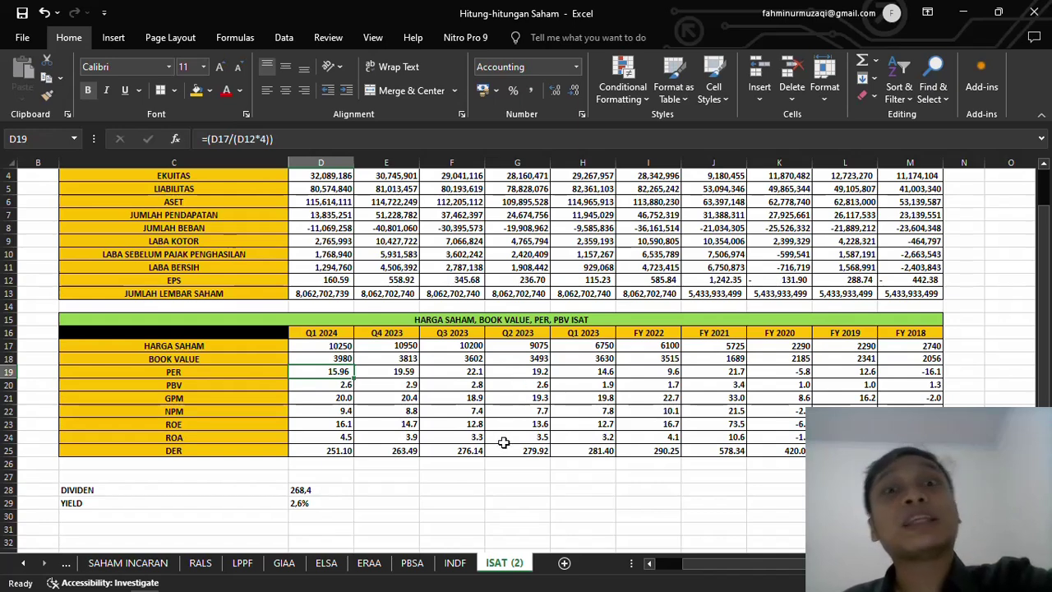
left_click(337, 504)
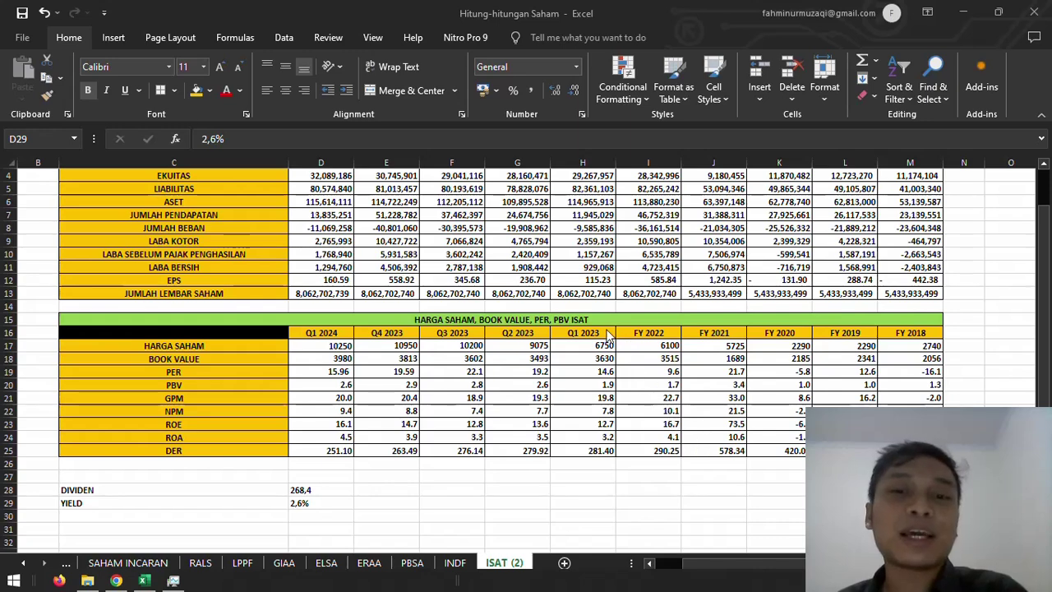
Step: Select the FY 2022 through FY 2019 headings in the share price and ratio table and review both ISAT tables
left_click_drag(646, 334, 853, 332)
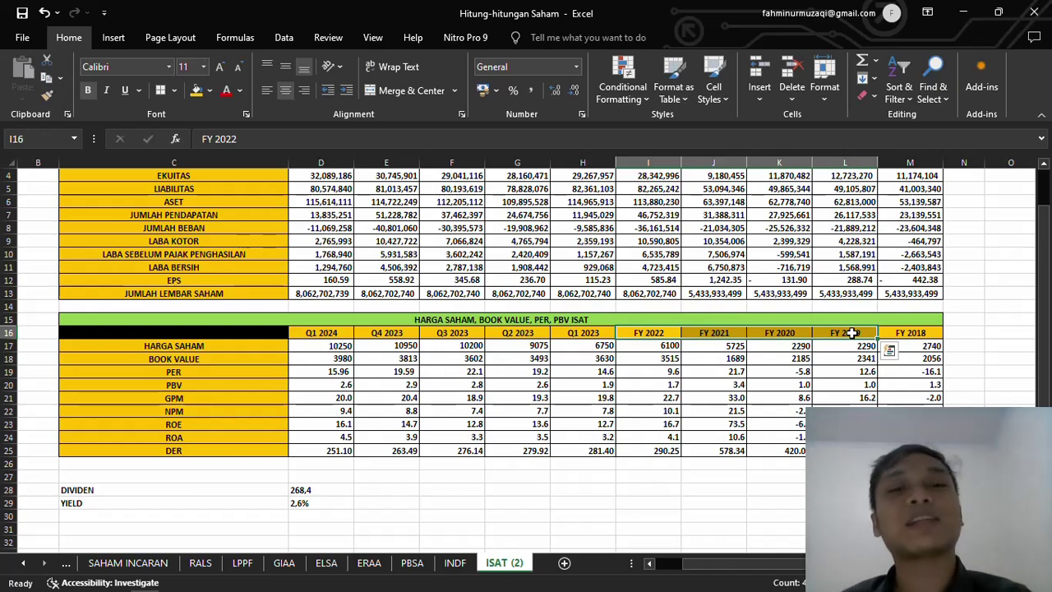
scroll(852, 332, "up", 1)
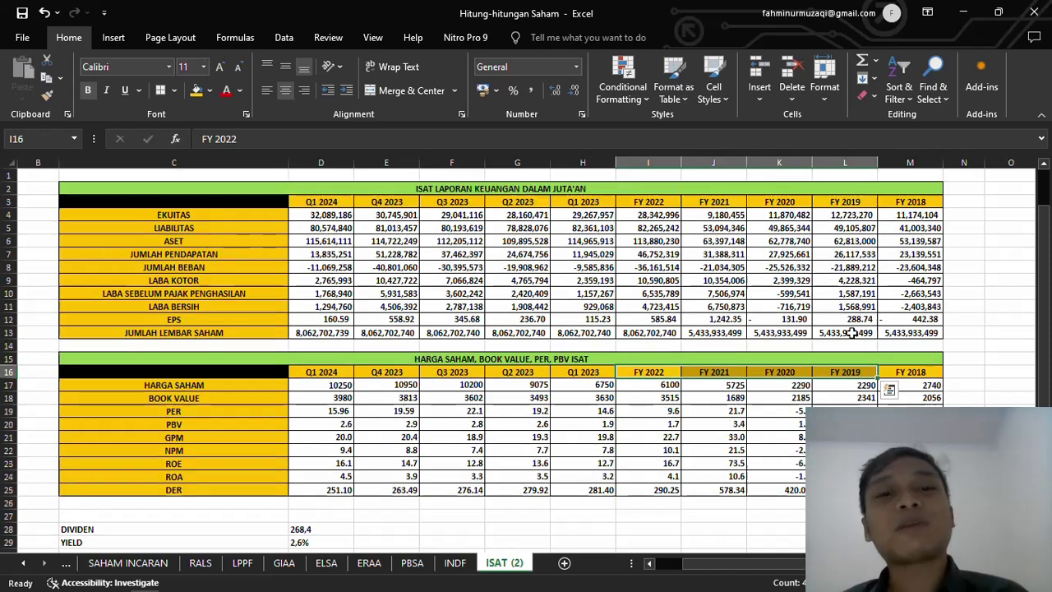
scroll(767, 335, "down", 2)
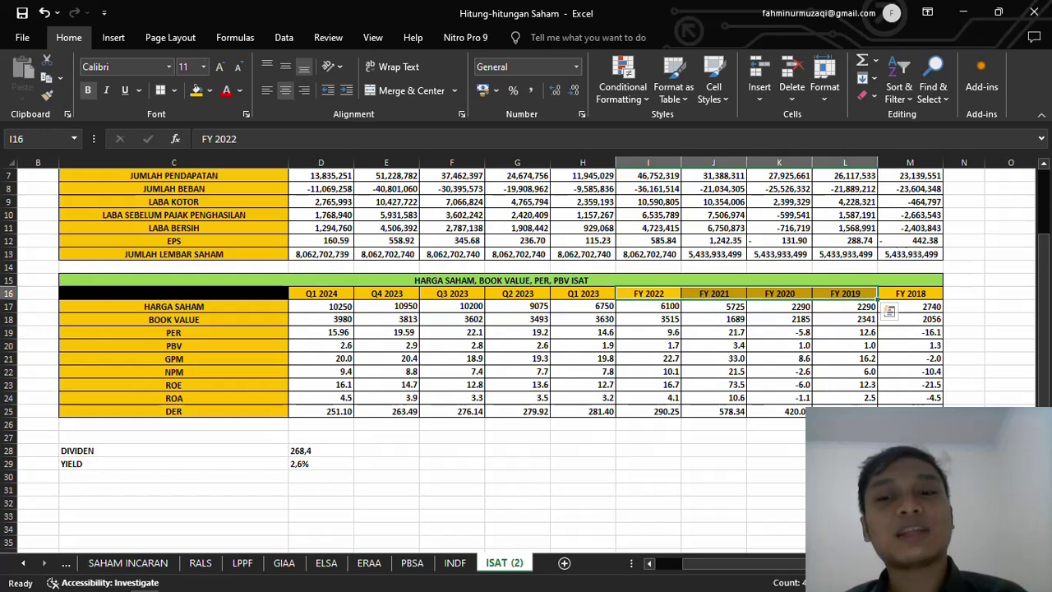